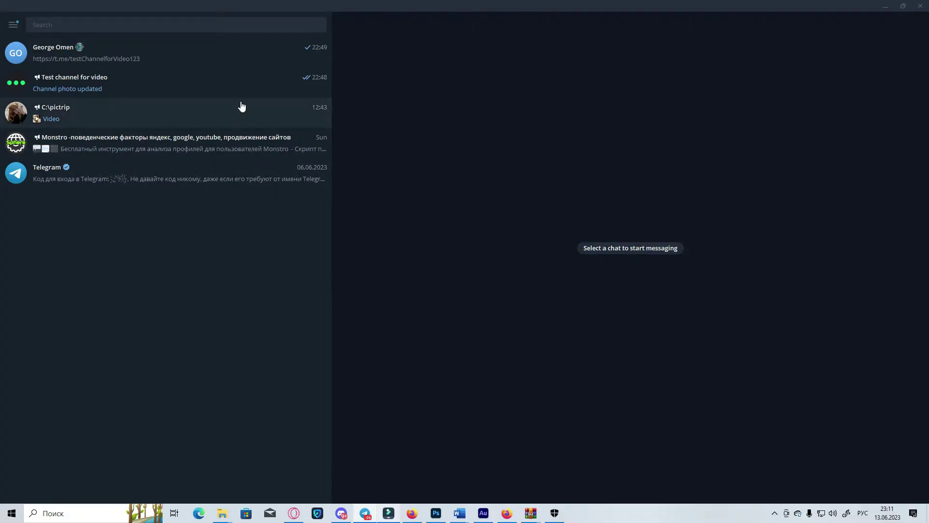
pyautogui.click(216, 61)
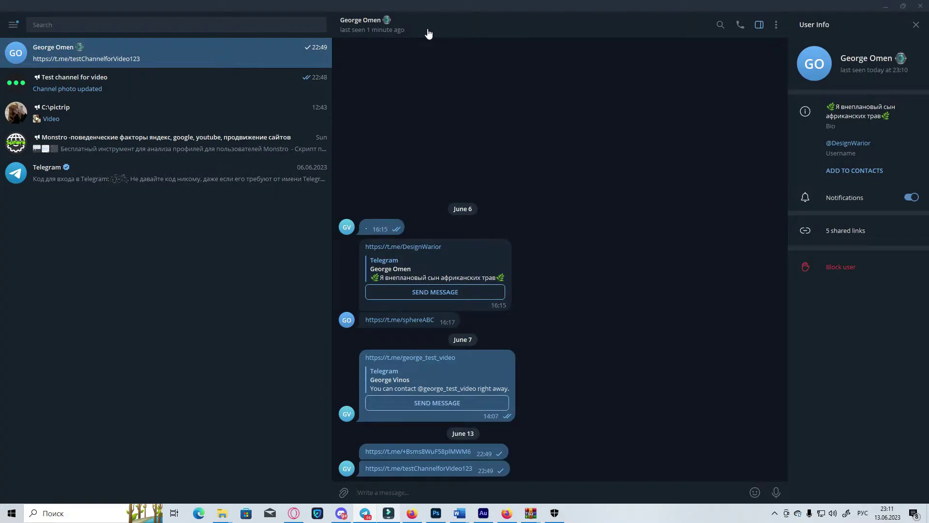
pyautogui.click(776, 27)
pyautogui.click(370, 25)
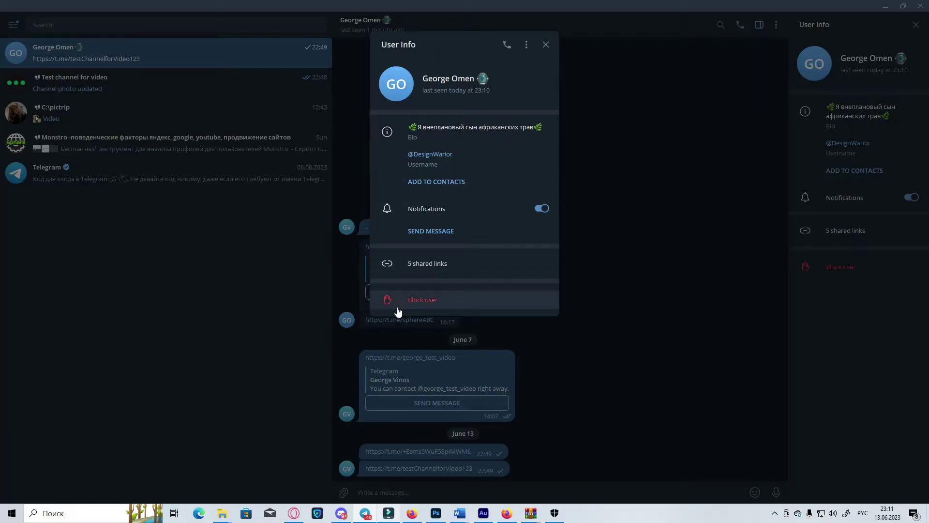
pyautogui.click(401, 302)
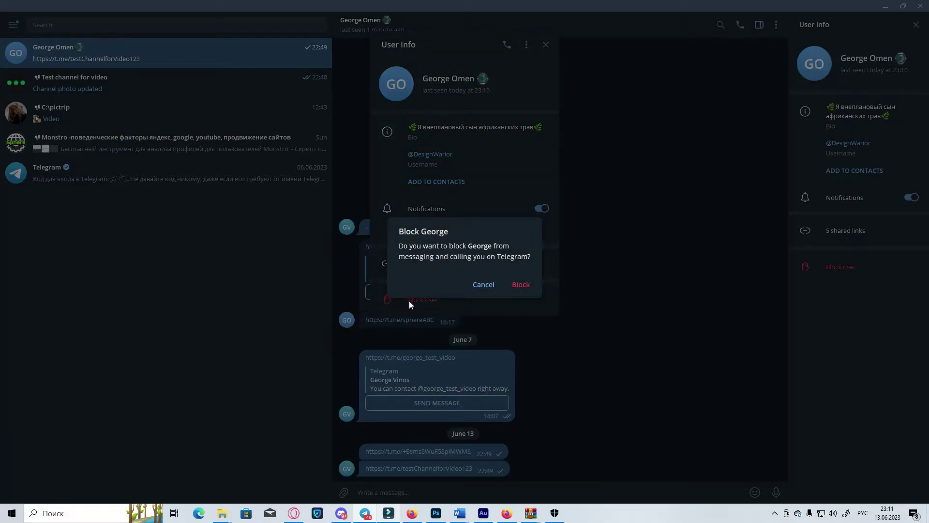
pyautogui.click(517, 285)
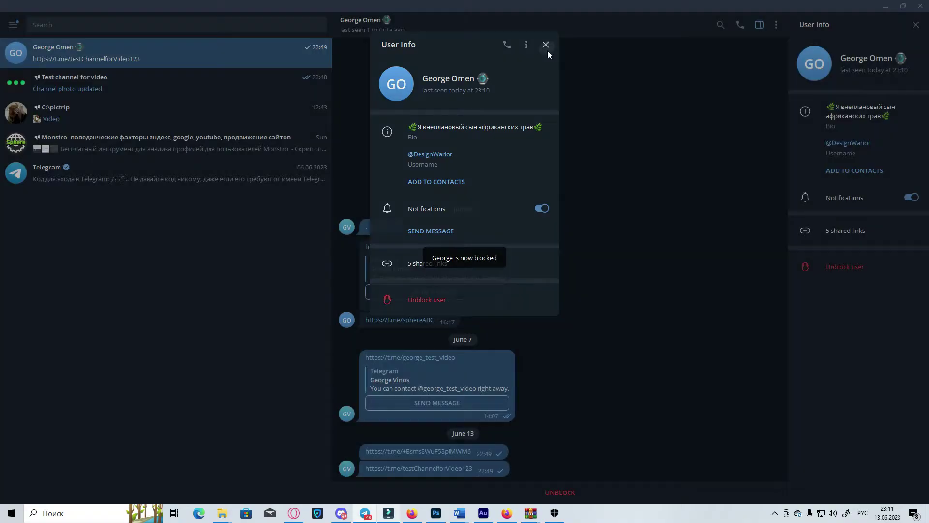
pyautogui.click(547, 45)
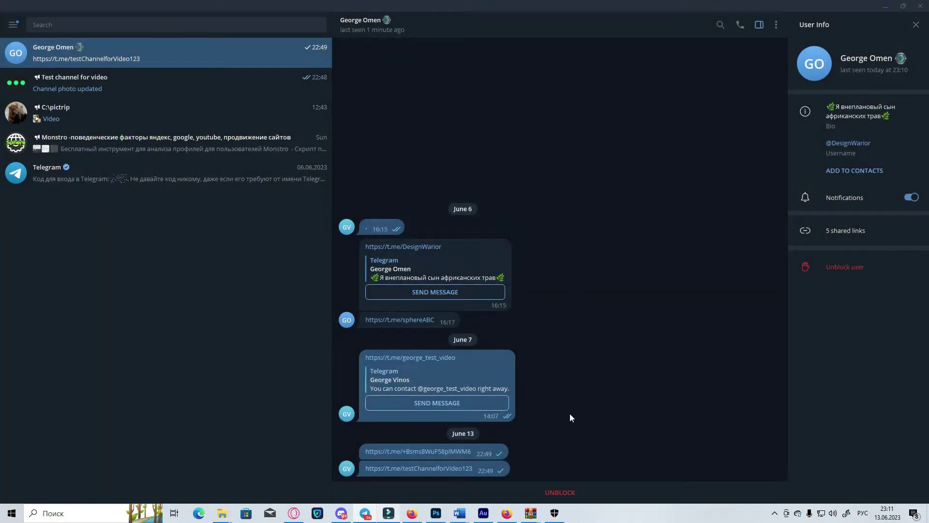